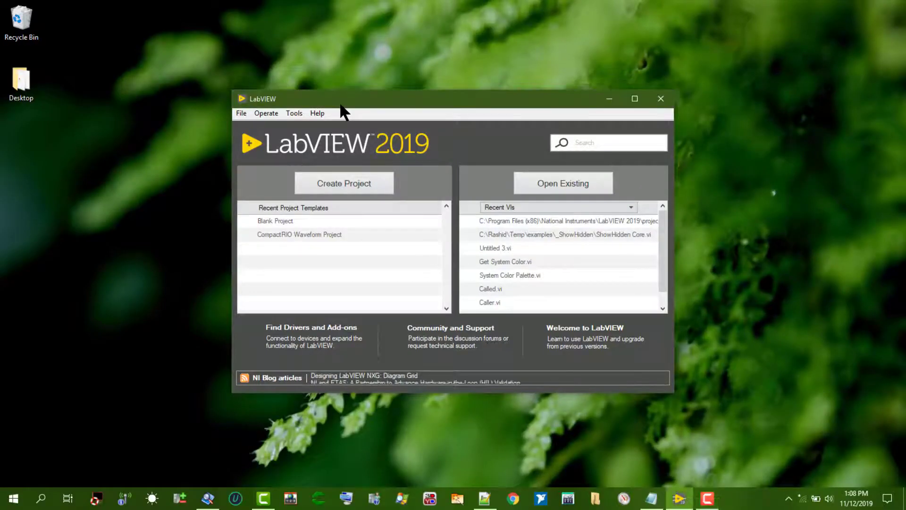
Step: Start a new blank VI and place a Gauge indicator on the front panel
key(ctrl+n)
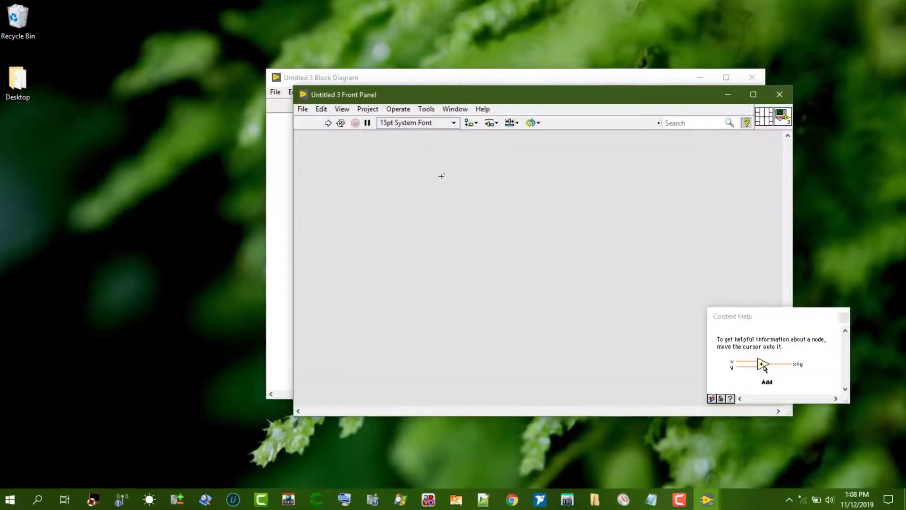
right_click(455, 188)
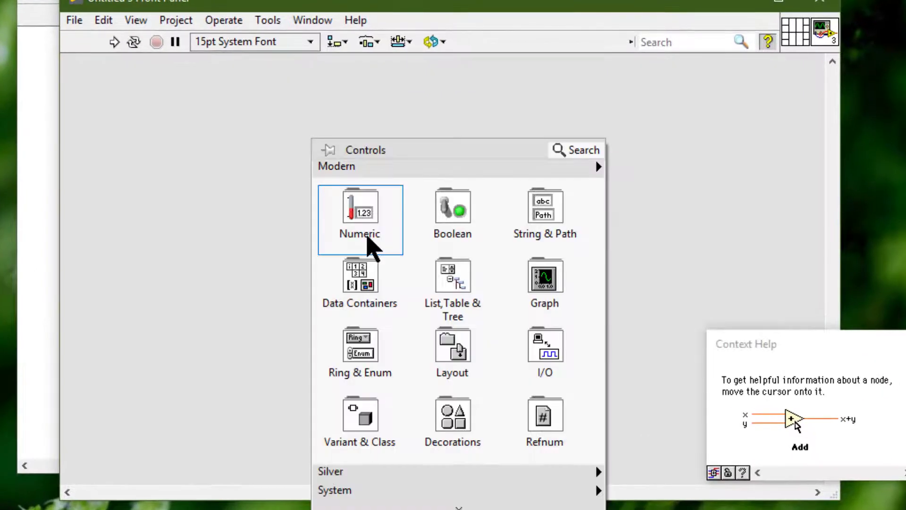
mouse_move(360, 218)
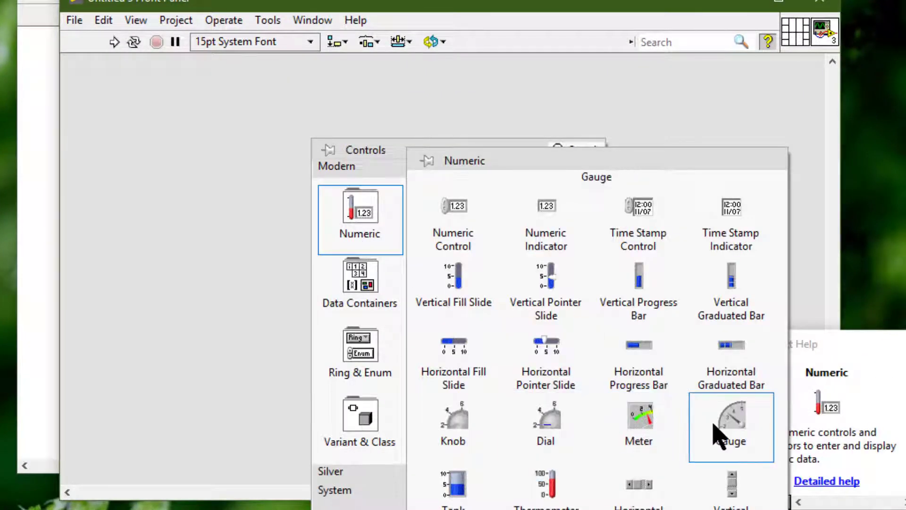
click(719, 428)
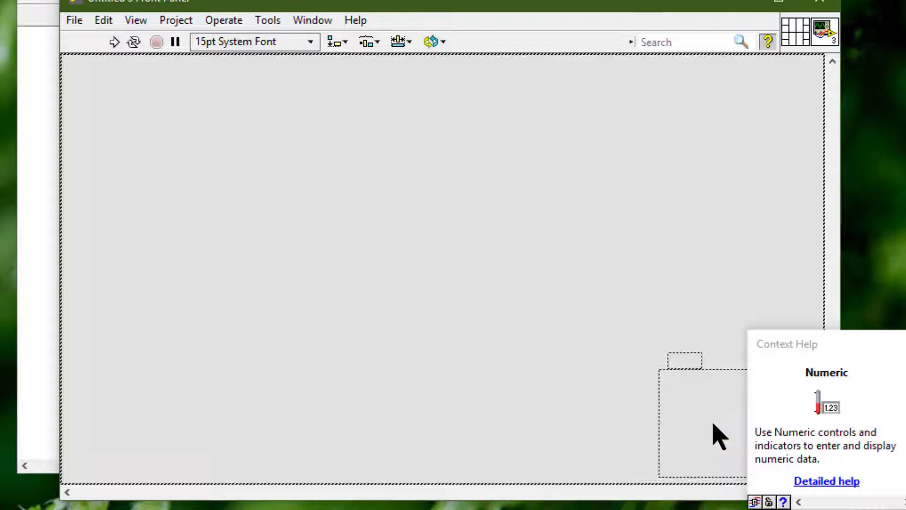
click(359, 196)
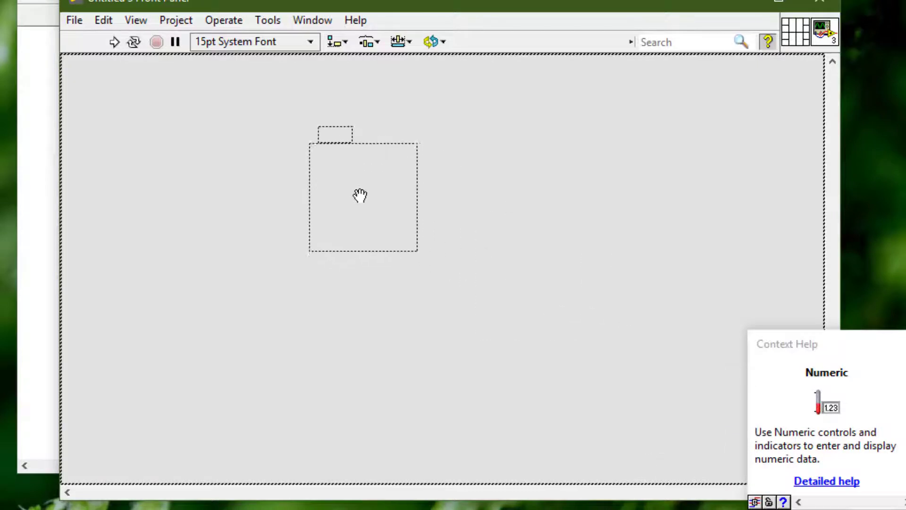
Step: Place a Numeric control overlapping the Gauge's right edge and select it
right_click(444, 269)
mouse_move(492, 14)
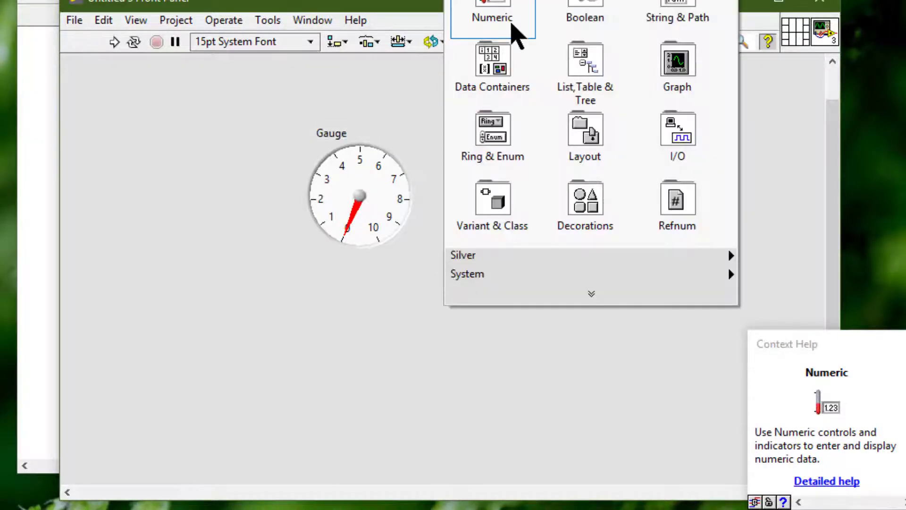
click(562, 57)
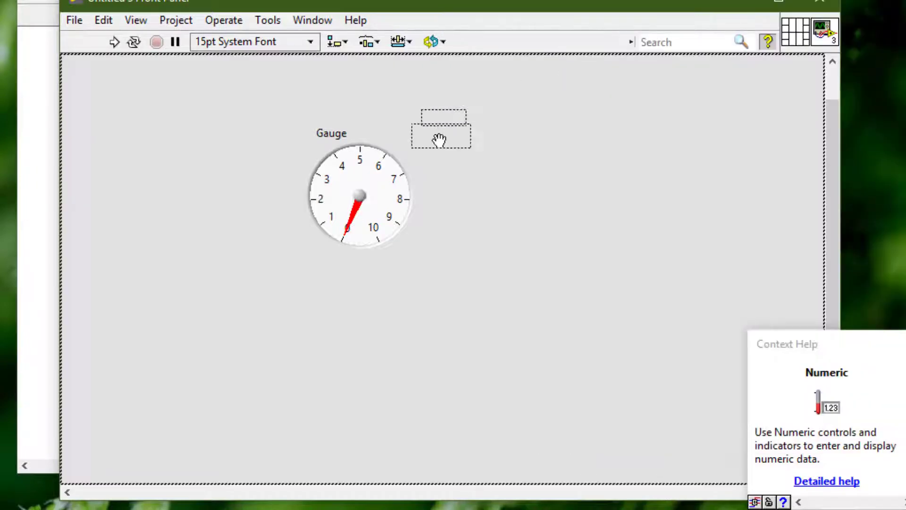
click(435, 188)
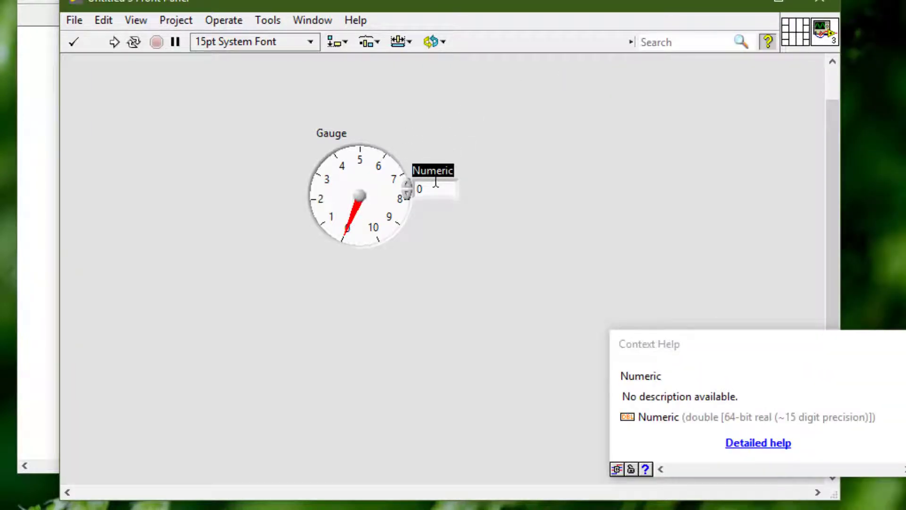
click(436, 186)
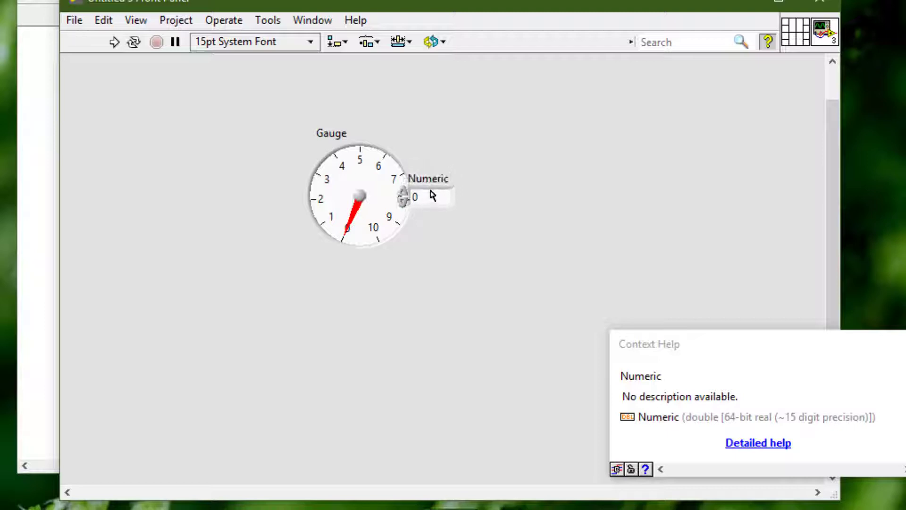
click(432, 195)
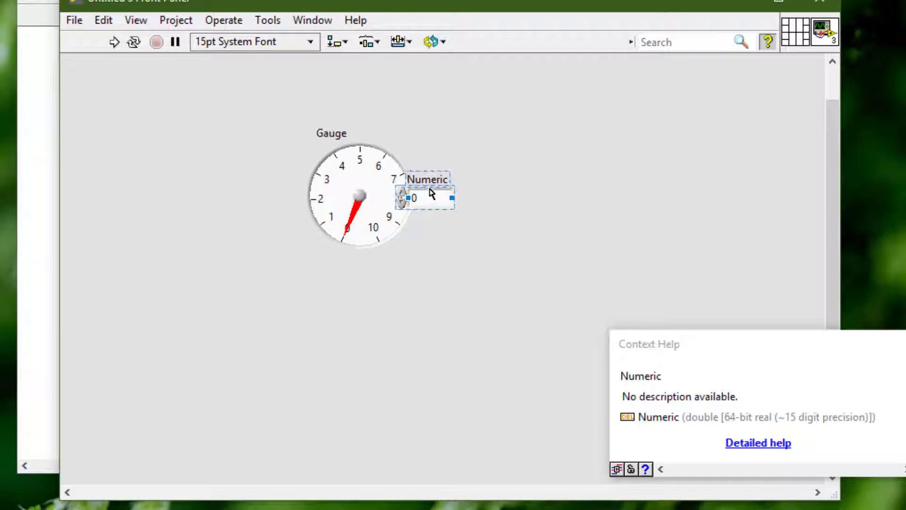
Step: Look at the Reorder options for the Numeric control, then delete it, leaving only the Gauge
click(427, 179)
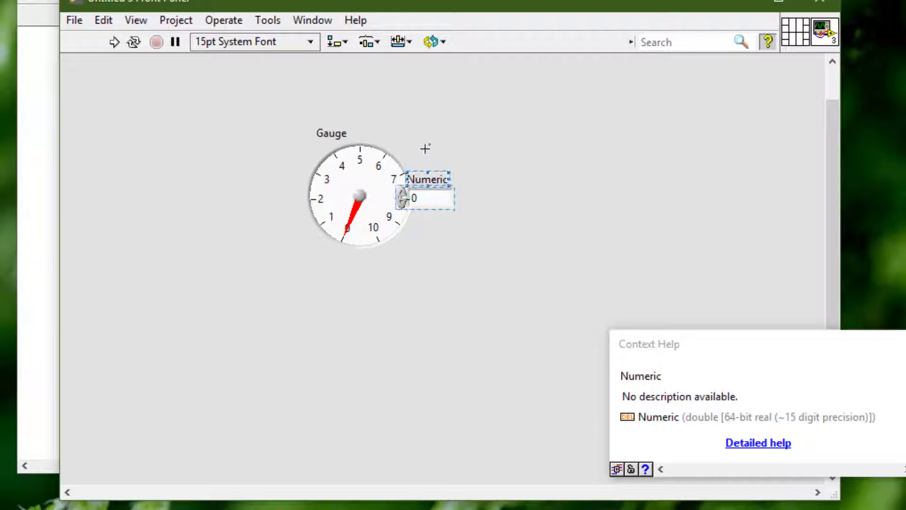
click(431, 42)
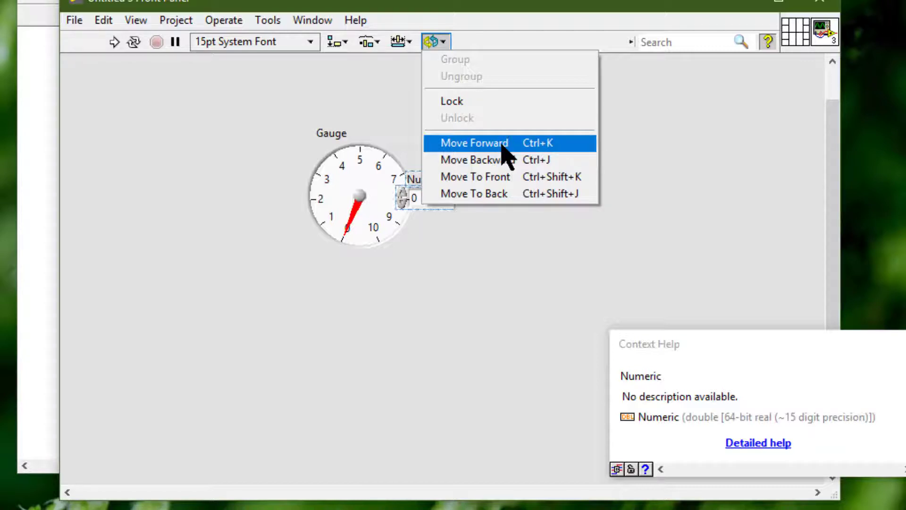
click(257, 136)
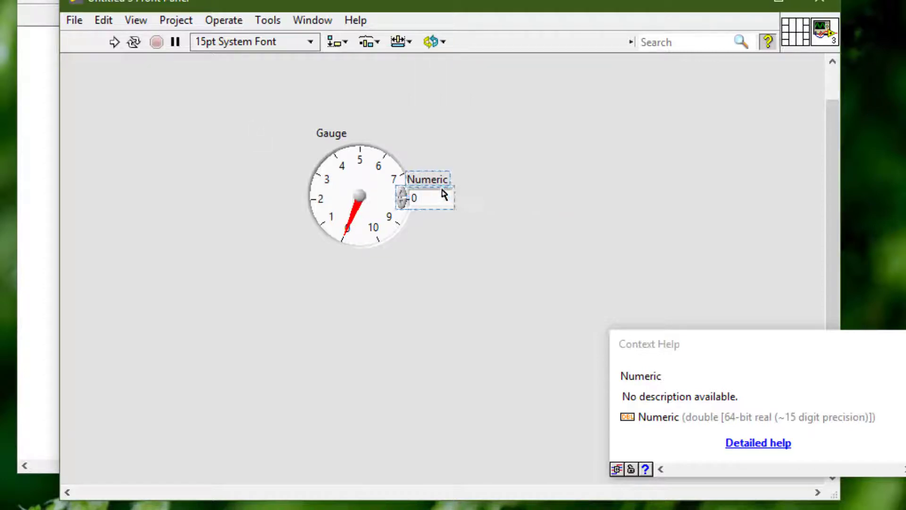
key(Delete)
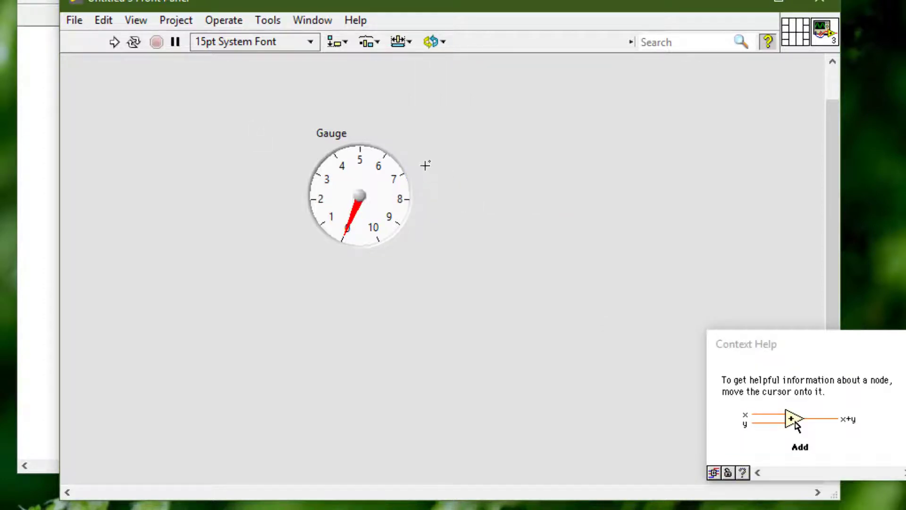
Step: Place a Tank indicator directly on top of the Gauge
right_click(426, 165)
mouse_move(473, 245)
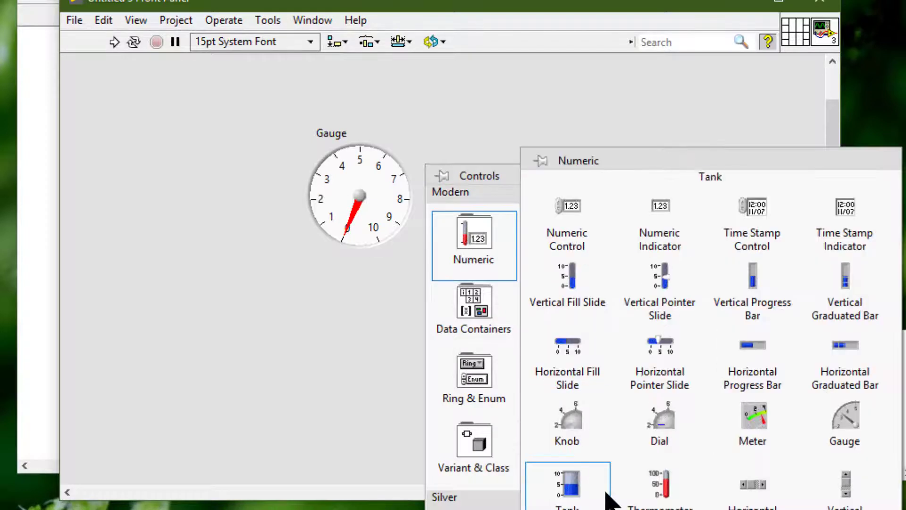
click(583, 457)
click(370, 202)
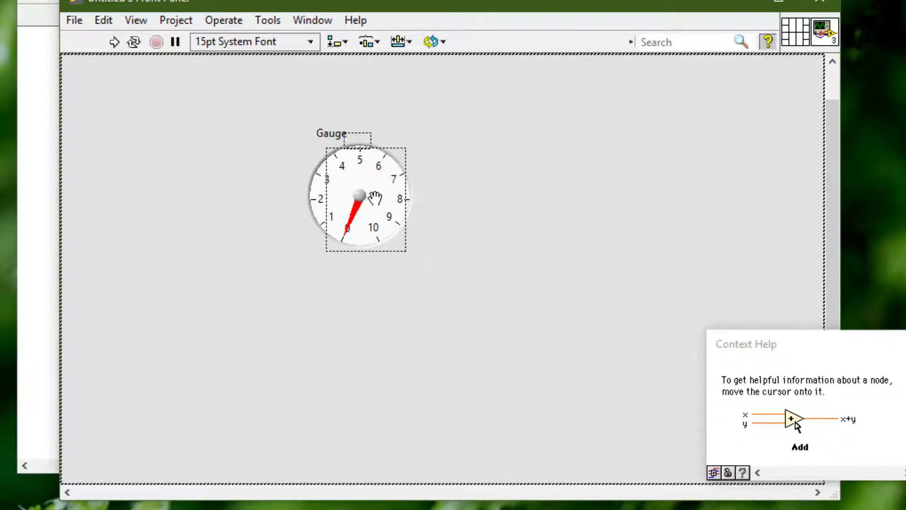
click(370, 198)
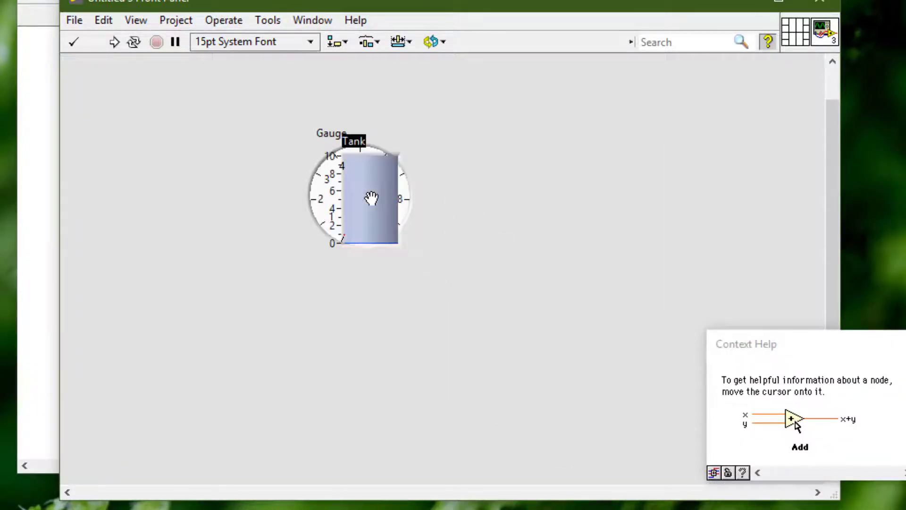
Step: Place a Numeric control over the Tank and accept its default label
right_click(440, 166)
mouse_move(488, 245)
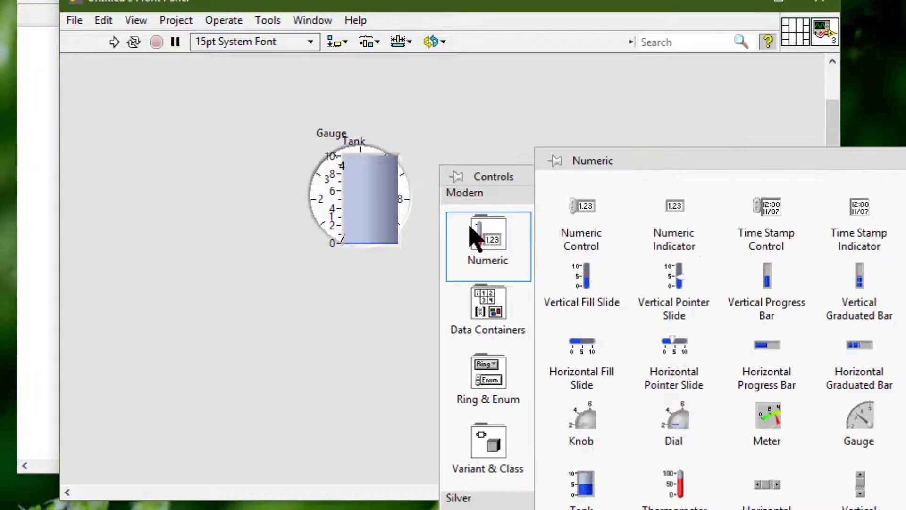
click(559, 228)
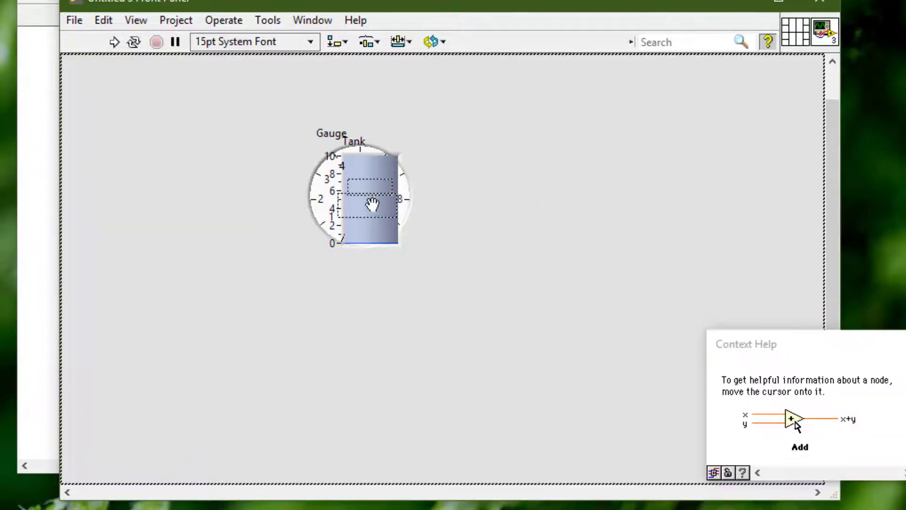
click(372, 204)
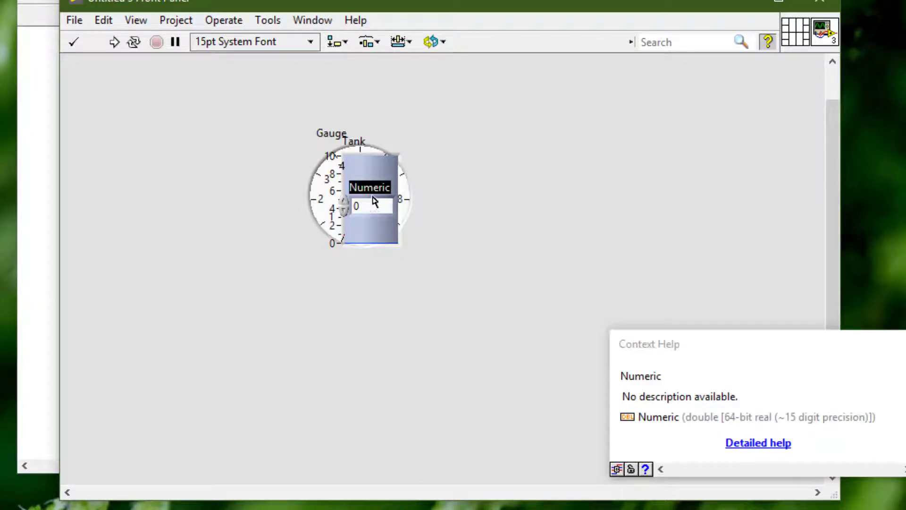
click(373, 202)
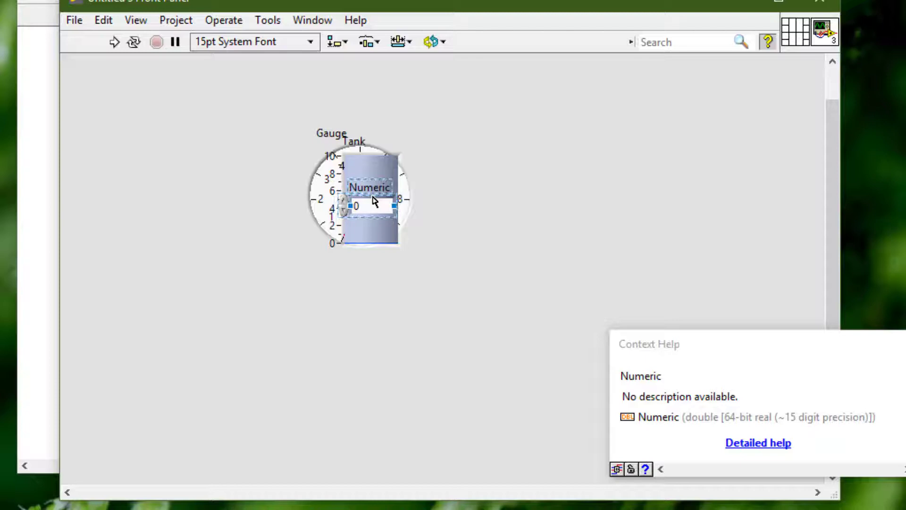
Step: Move the selected Gauge one layer forward via Reorder > Move Forward (Ctrl+K)
click(371, 186)
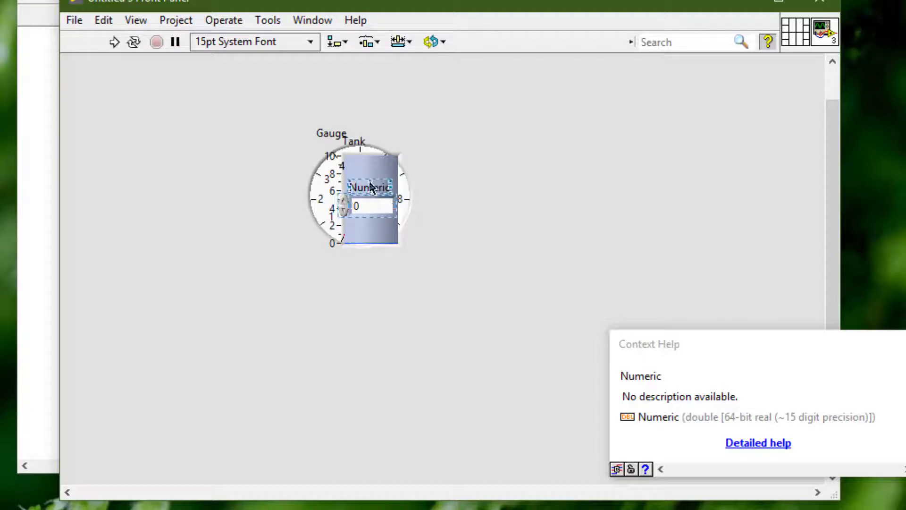
click(368, 154)
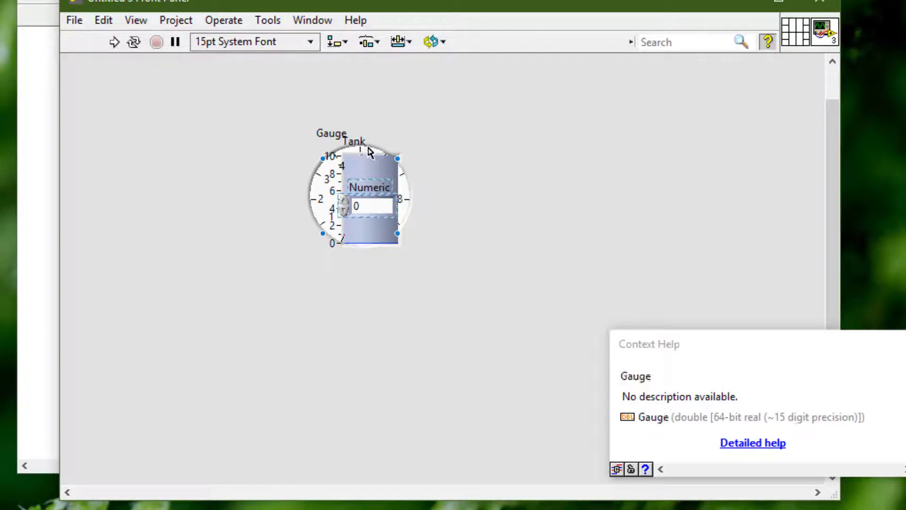
click(368, 153)
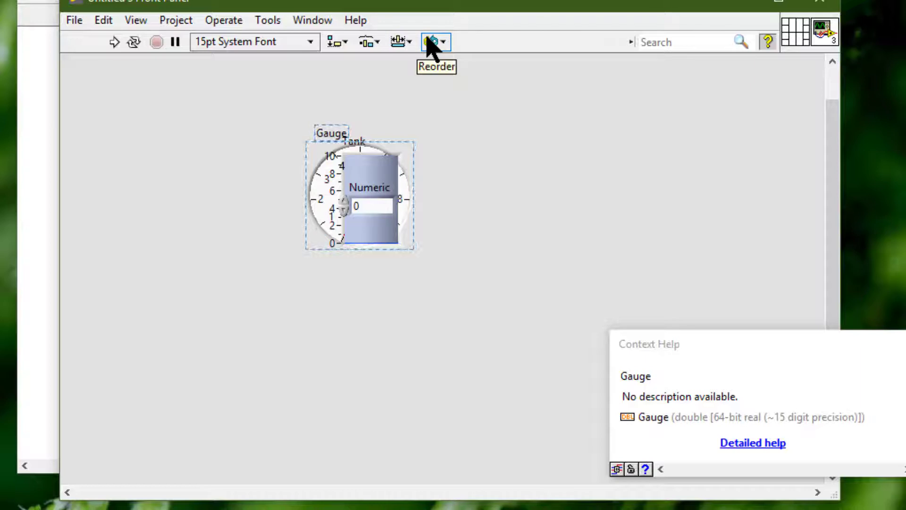
click(432, 44)
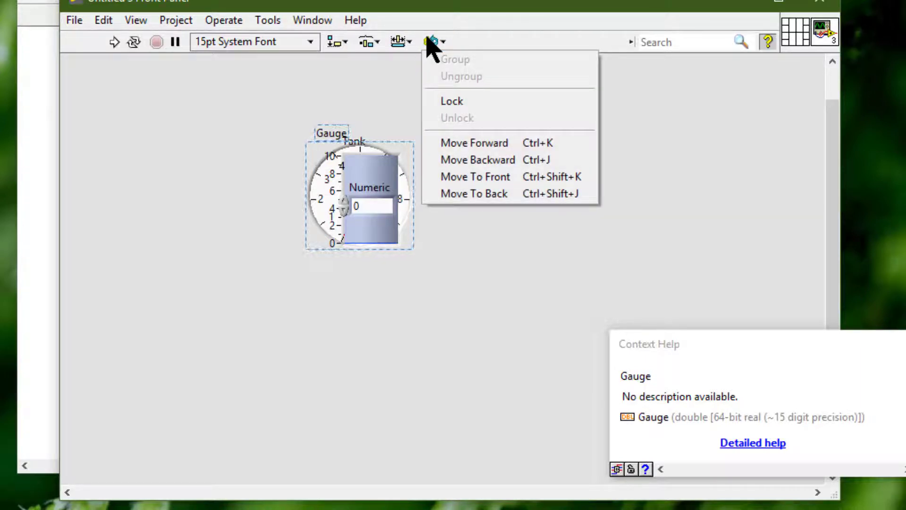
click(450, 149)
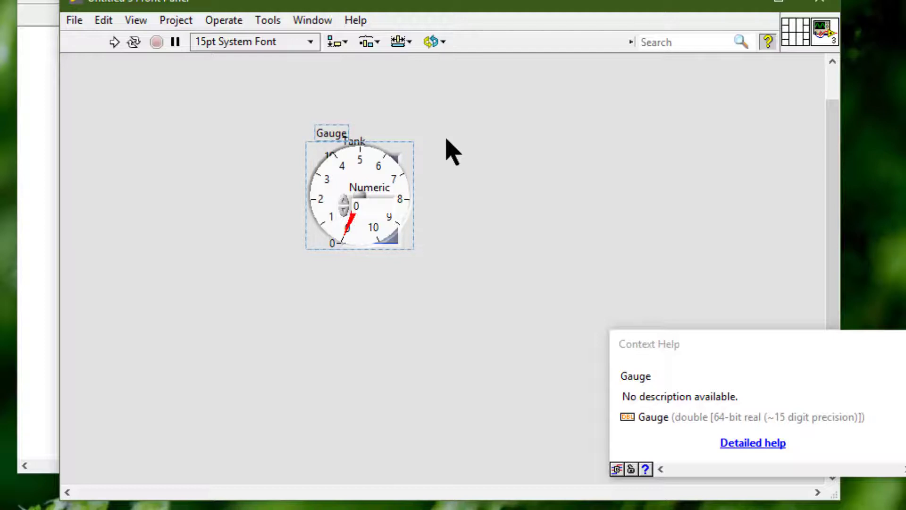
Step: Move the Numeric control one layer backward (Ctrl+J) so the Gauge hides it
click(374, 194)
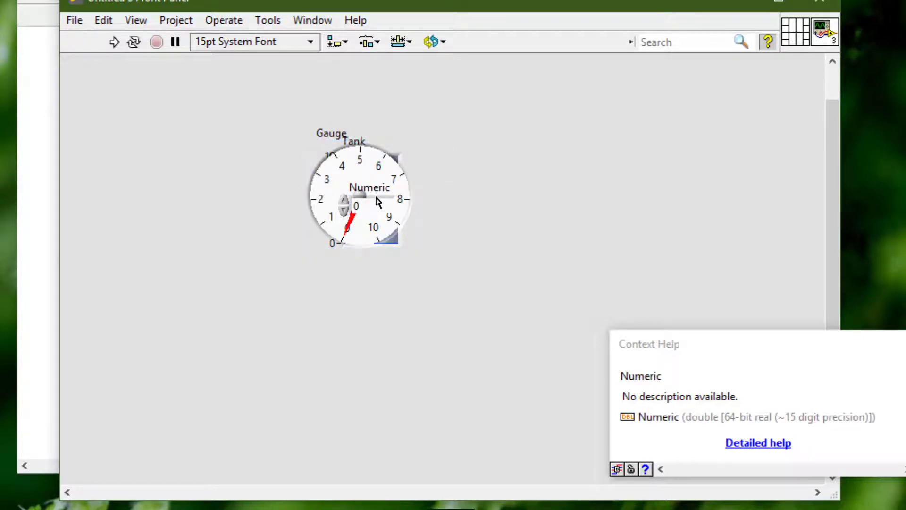
click(431, 45)
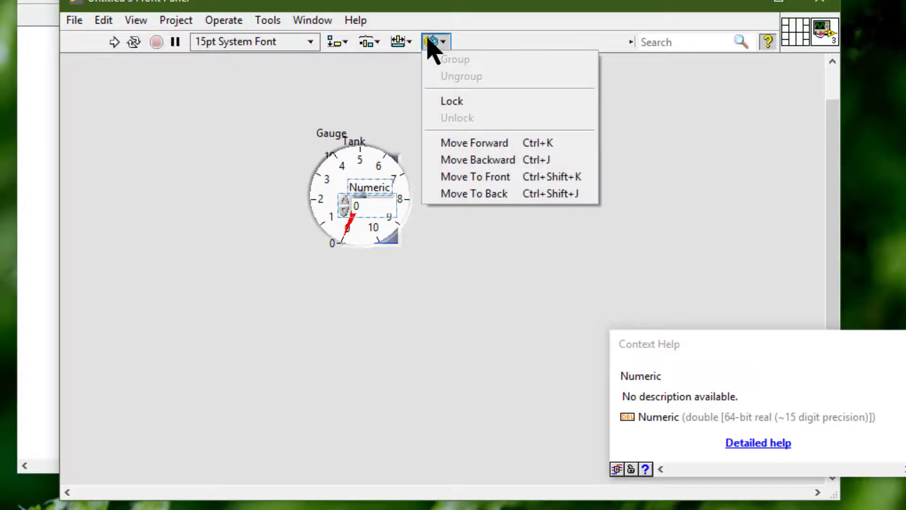
click(468, 160)
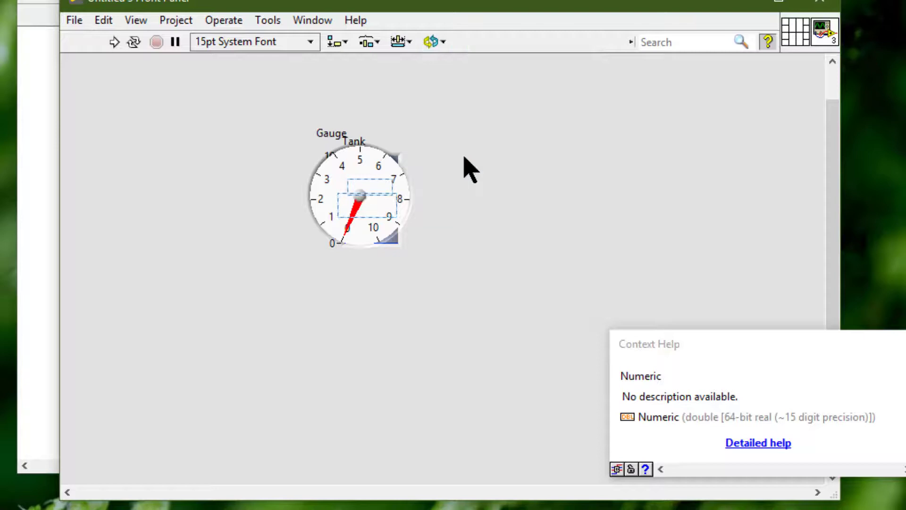
click(463, 157)
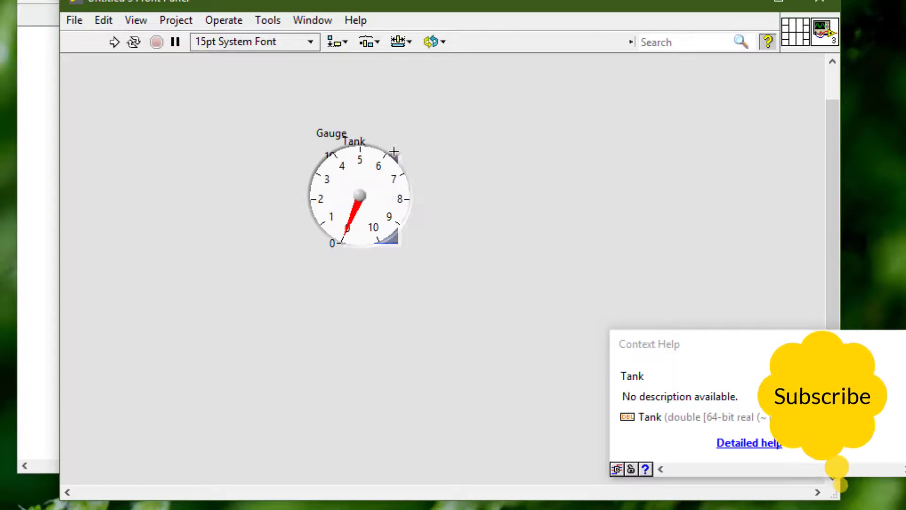
mouse_move(397, 161)
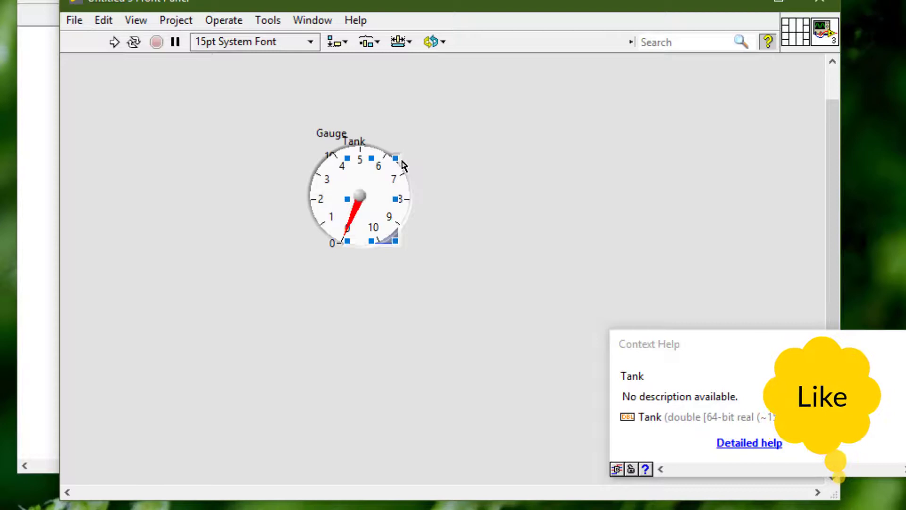
Step: Select the hidden Numeric control through its terminal on the block diagram
key(ctrl+e)
click(333, 202)
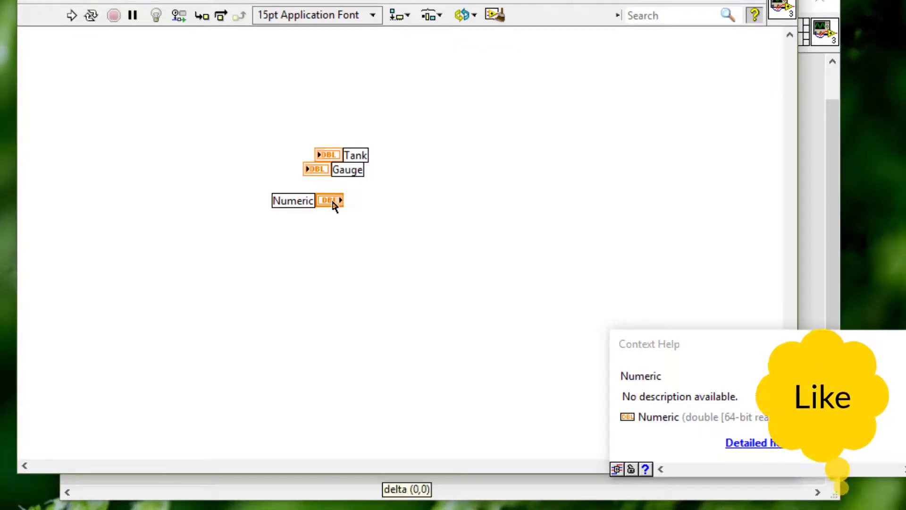
key(ctrl+e)
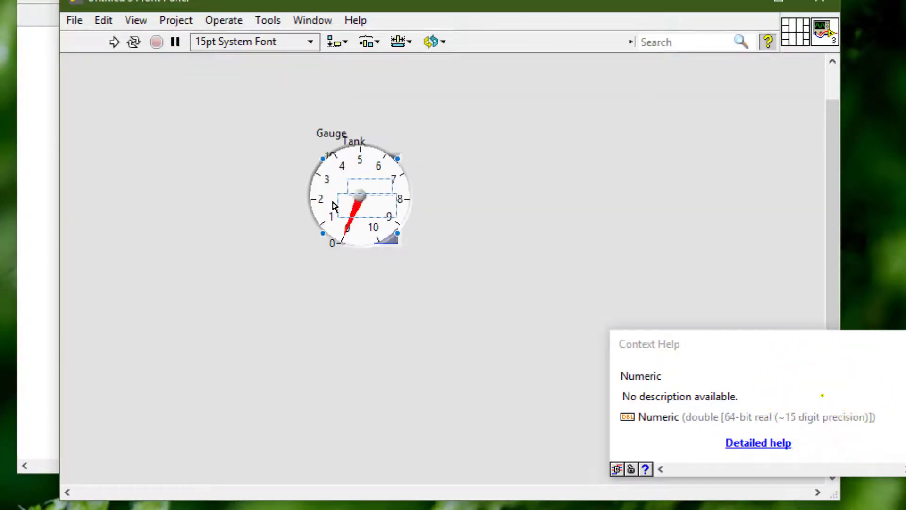
Step: Bring the Numeric control to the very front with Move To Front (Ctrl+Shift+K)
click(432, 43)
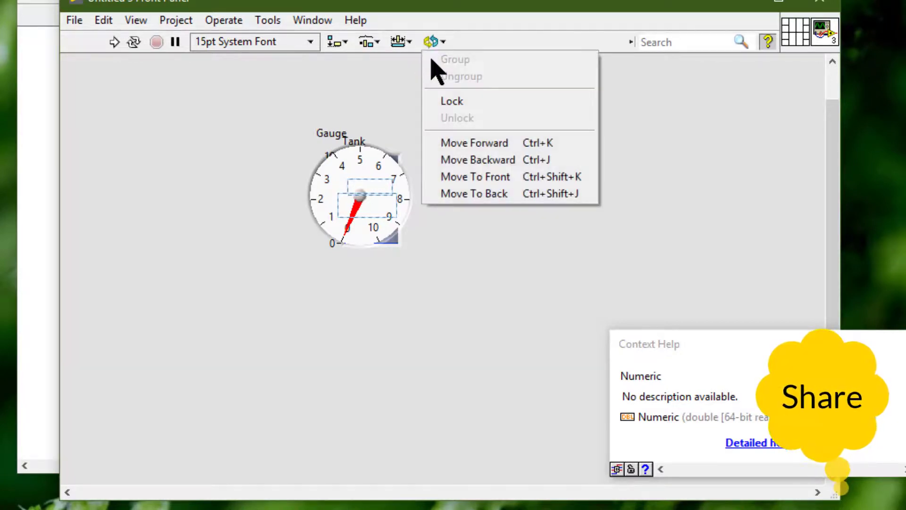
click(476, 178)
click(474, 173)
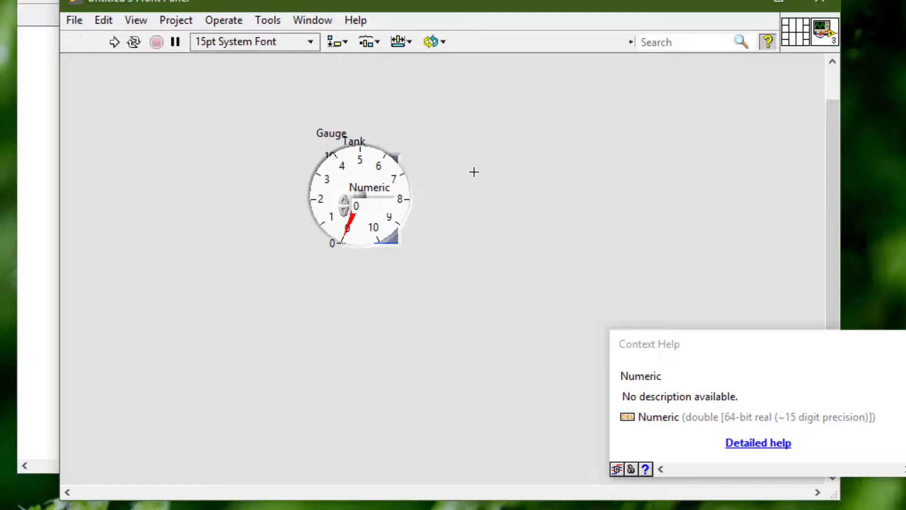
Step: Send the Numeric control all the way back with Move To Back (Ctrl+Shift+J)
click(374, 202)
shift+click(400, 149)
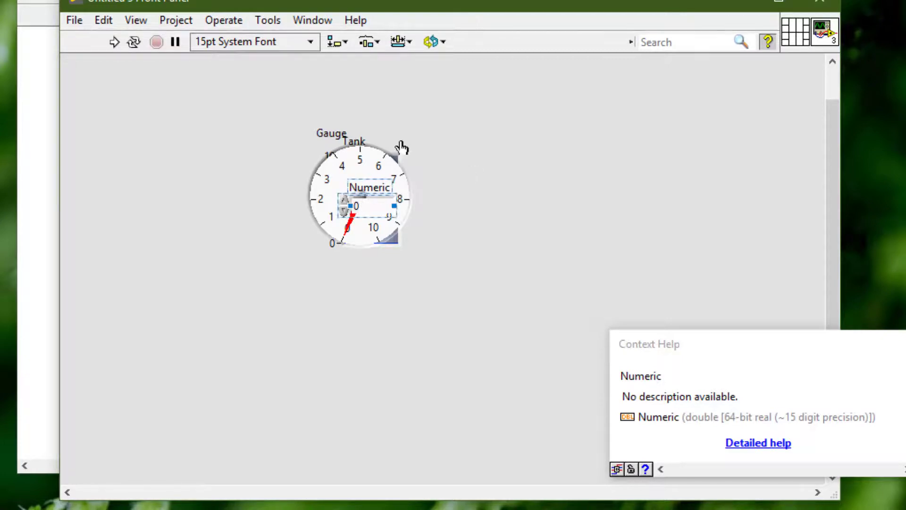
click(437, 44)
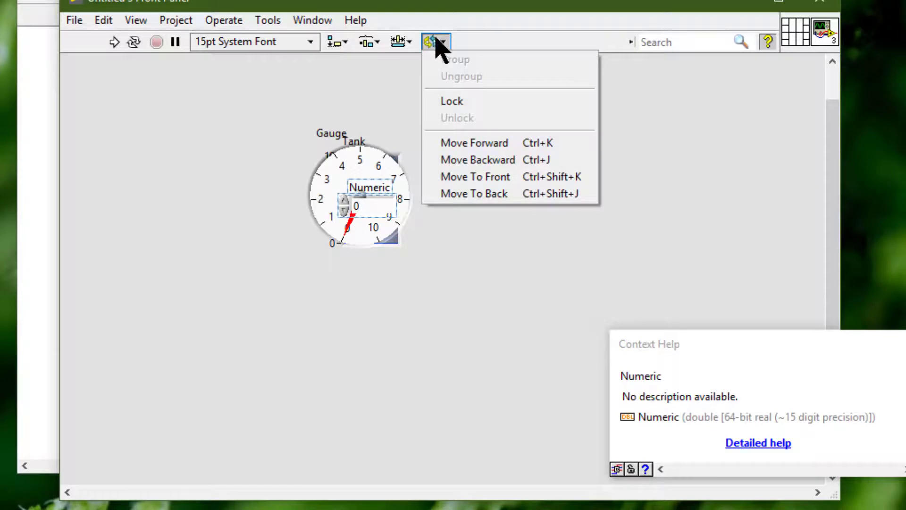
click(501, 206)
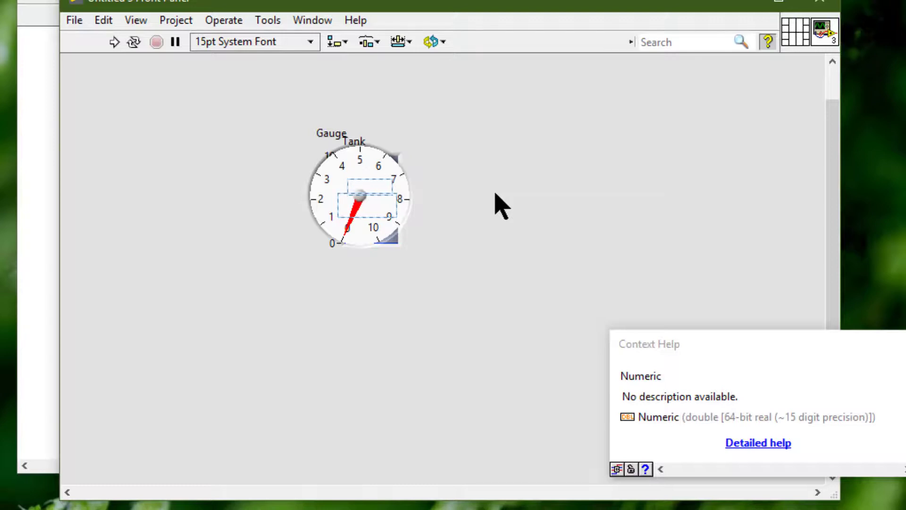
click(495, 193)
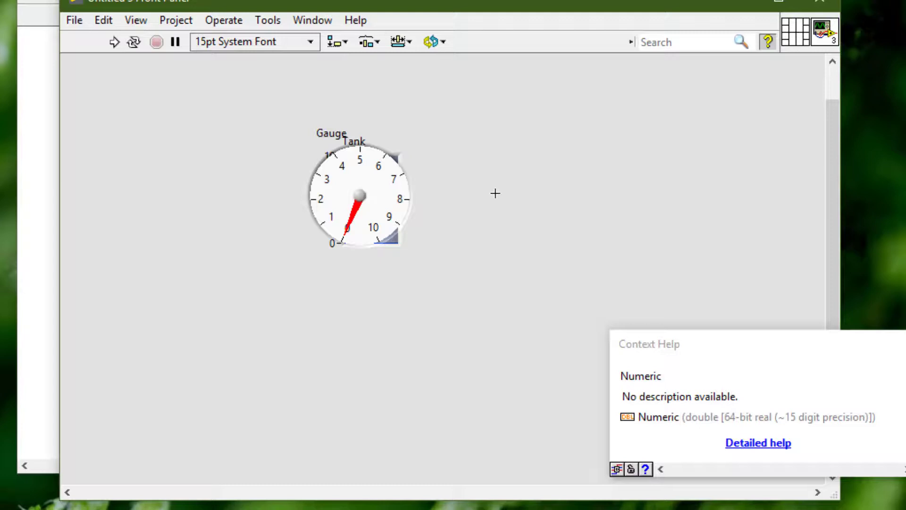
click(37, 241)
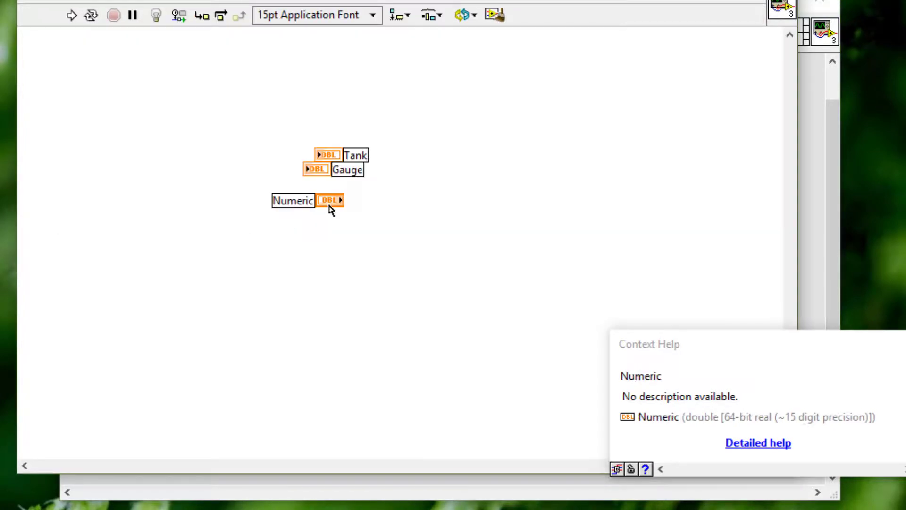
key(ctrl+e)
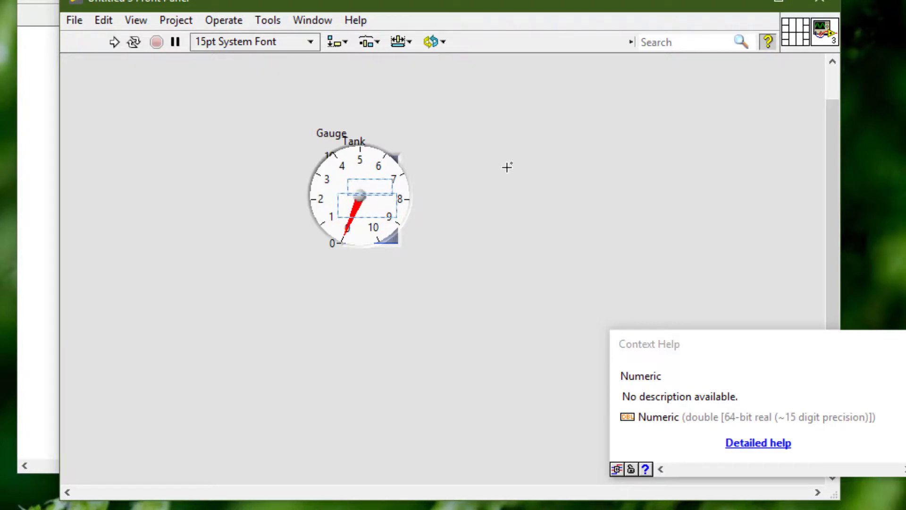
key(ctrl+shift+k)
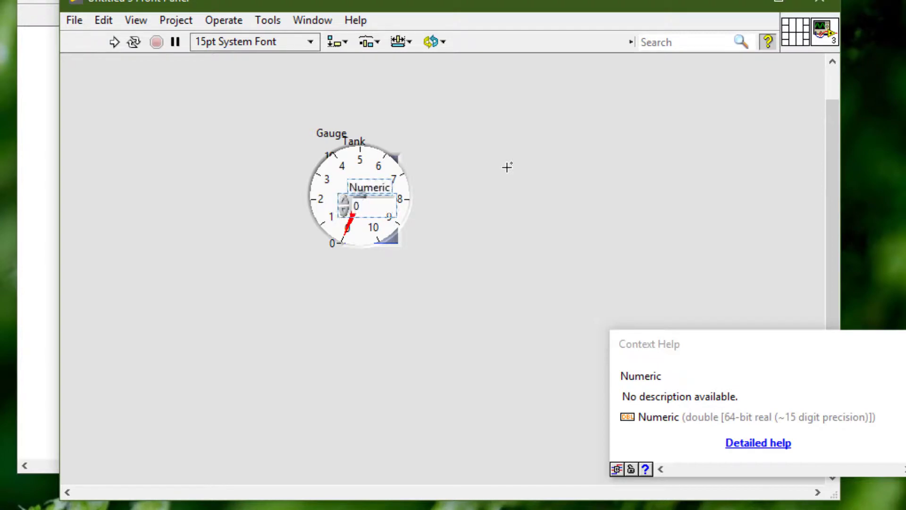